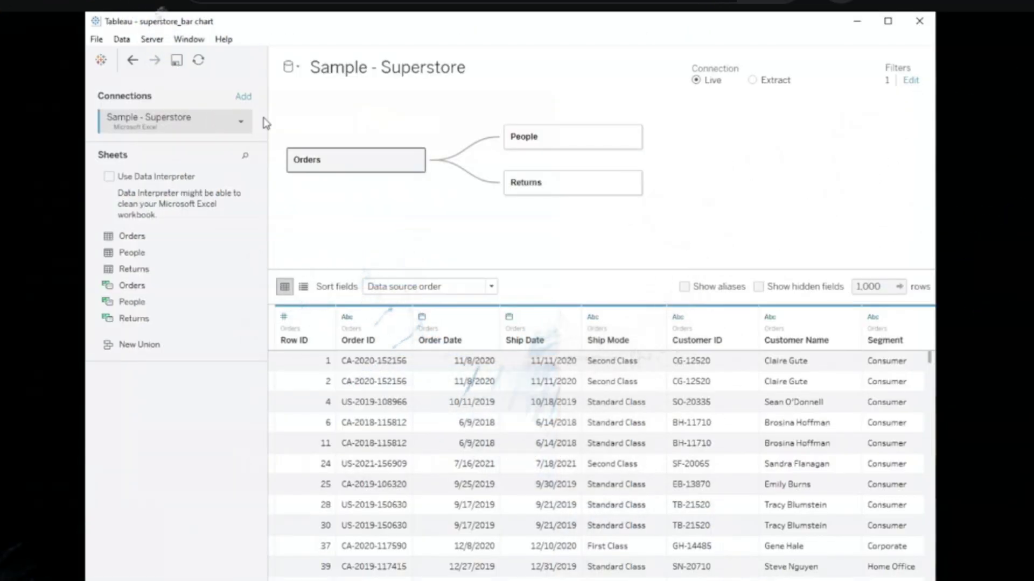
# Switch the Sample - Superstore connection to Extract and start an extract filter on the Category field.
pyautogui.click(754, 80)
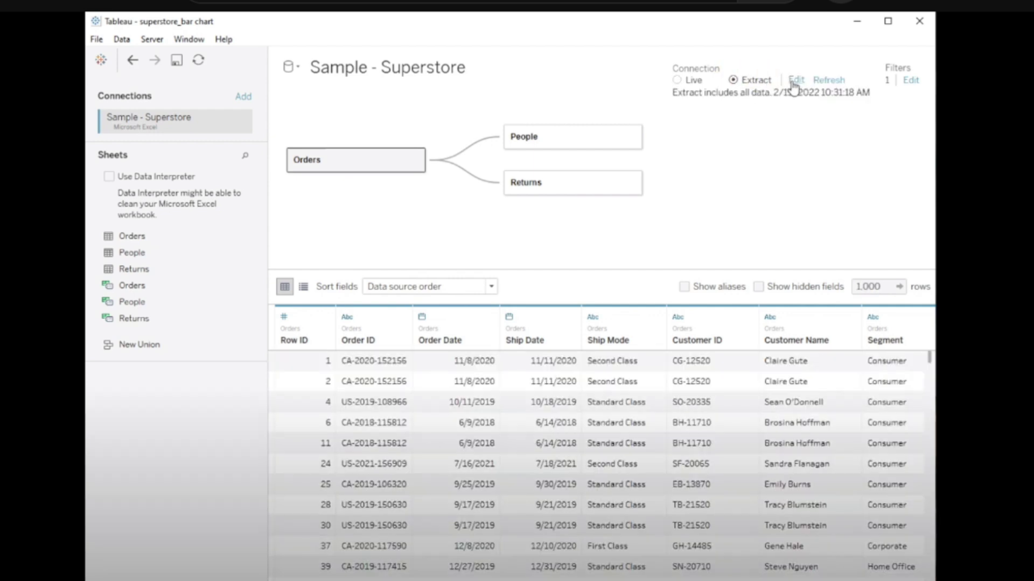
pyautogui.click(795, 82)
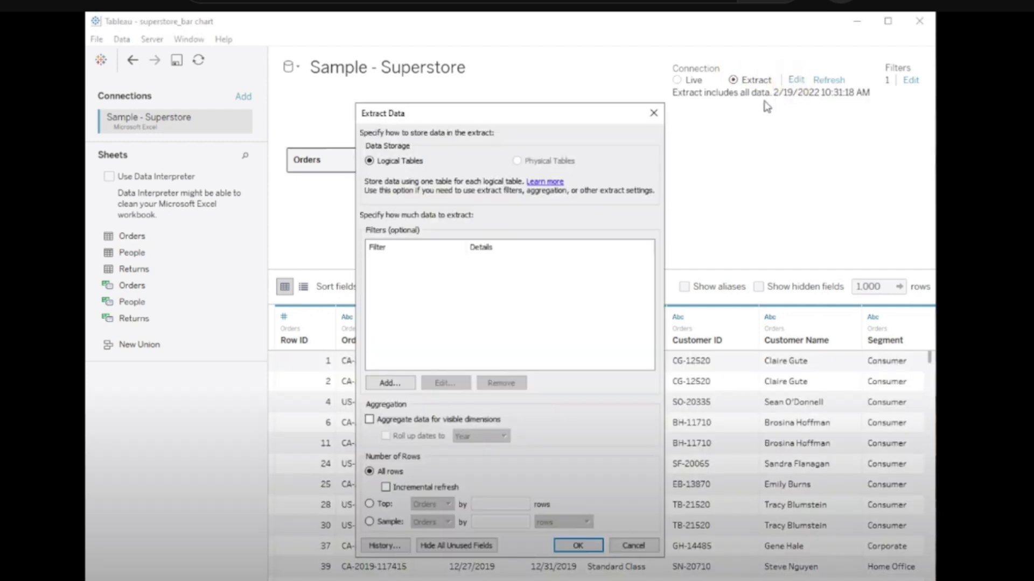
pyautogui.click(391, 383)
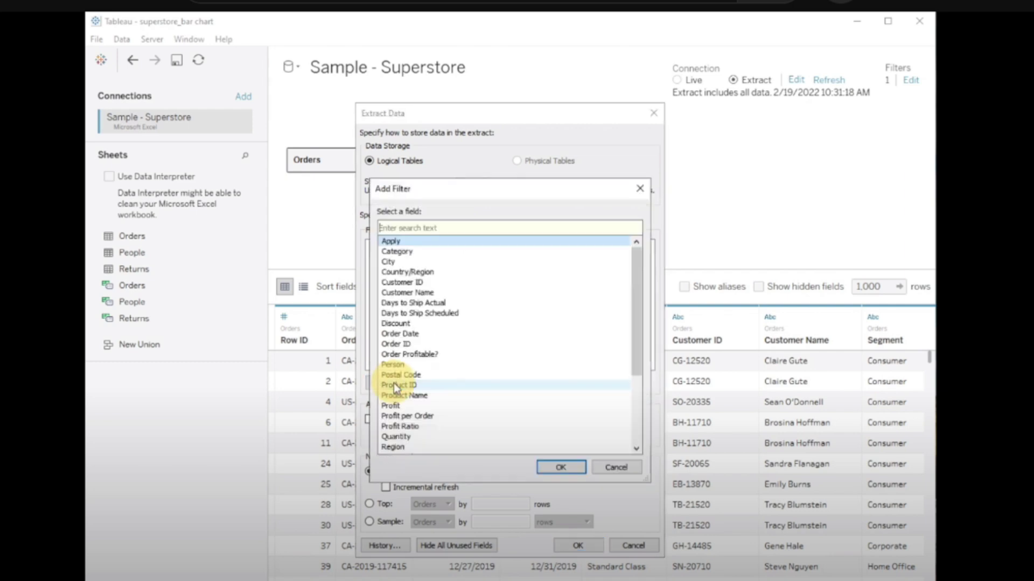
pyautogui.click(397, 252)
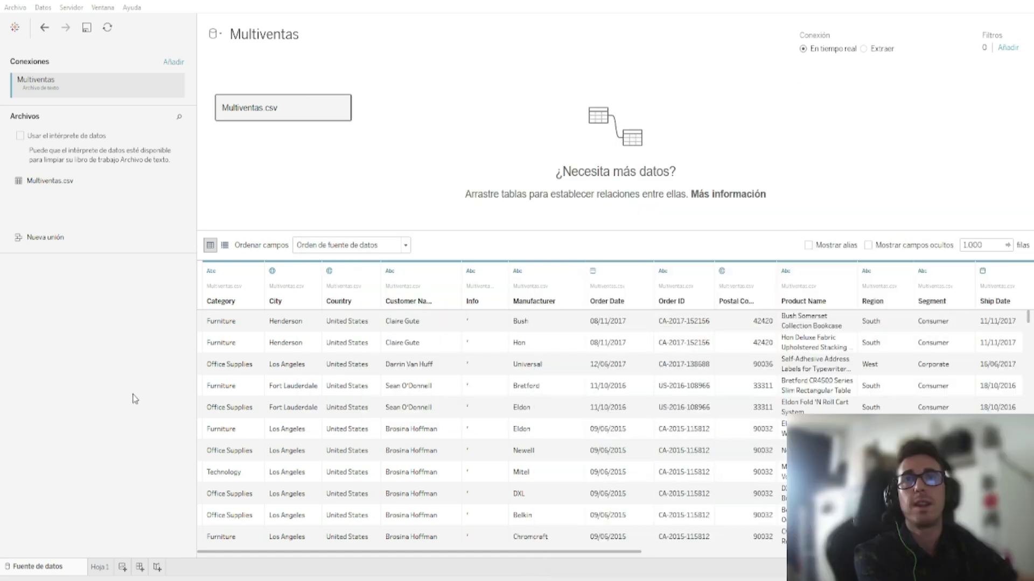
# From Hoja 1, extract the Multiventas data filtered to the South region and save it as the Multiventas .hyper file.
pyautogui.click(99, 568)
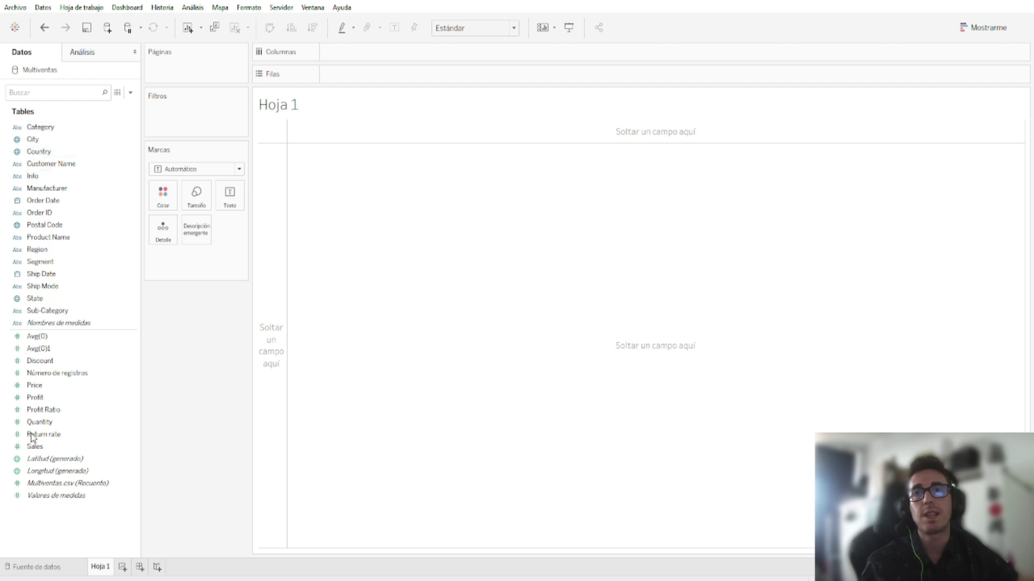
pyautogui.rightClick(42, 73)
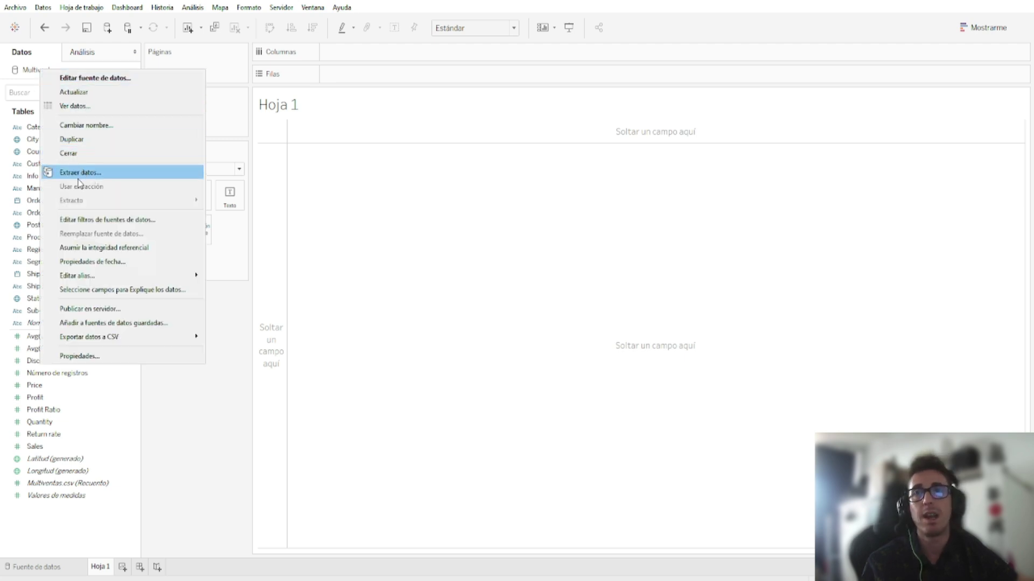
pyautogui.click(96, 176)
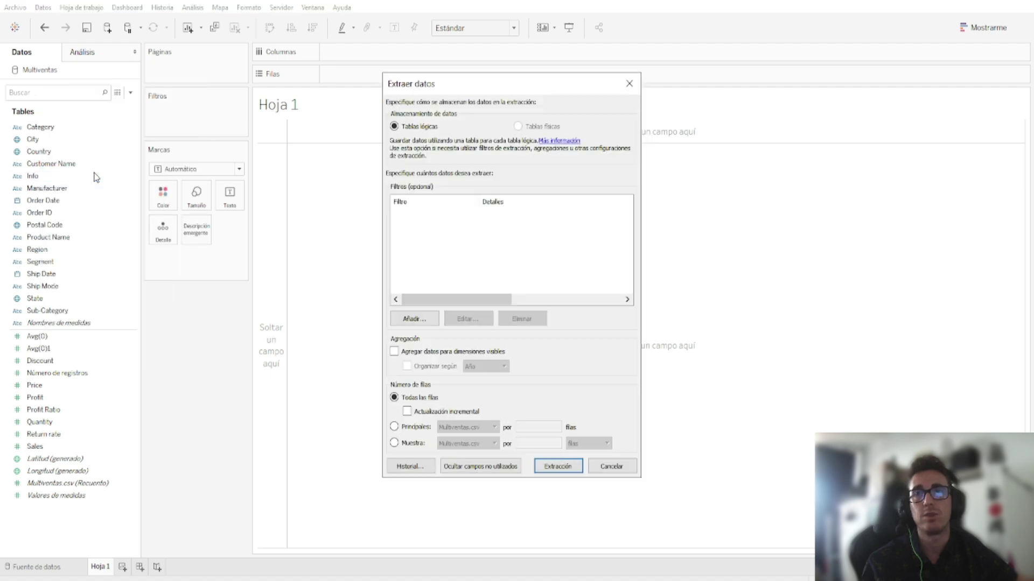
pyautogui.click(414, 319)
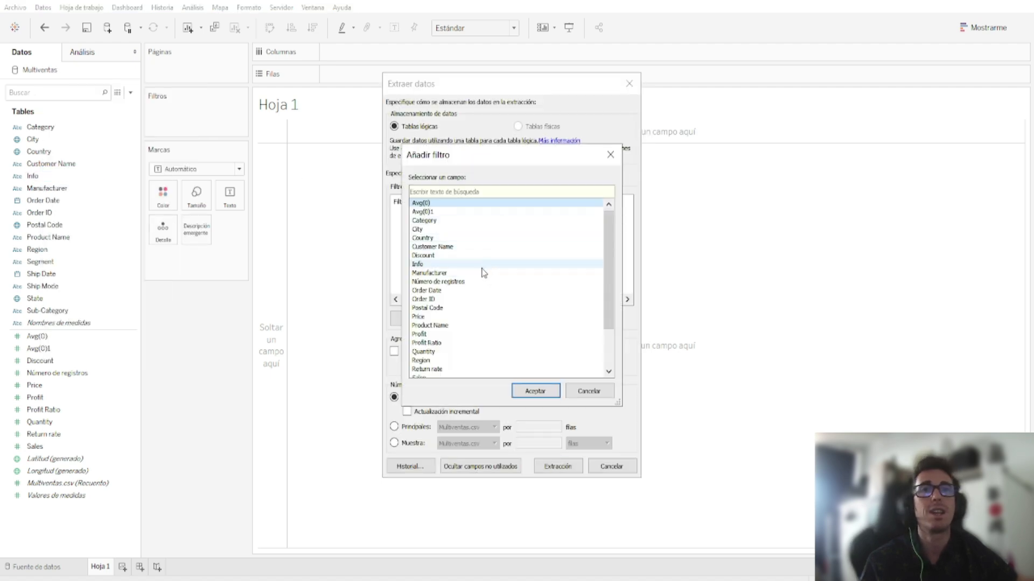
pyautogui.click(436, 361)
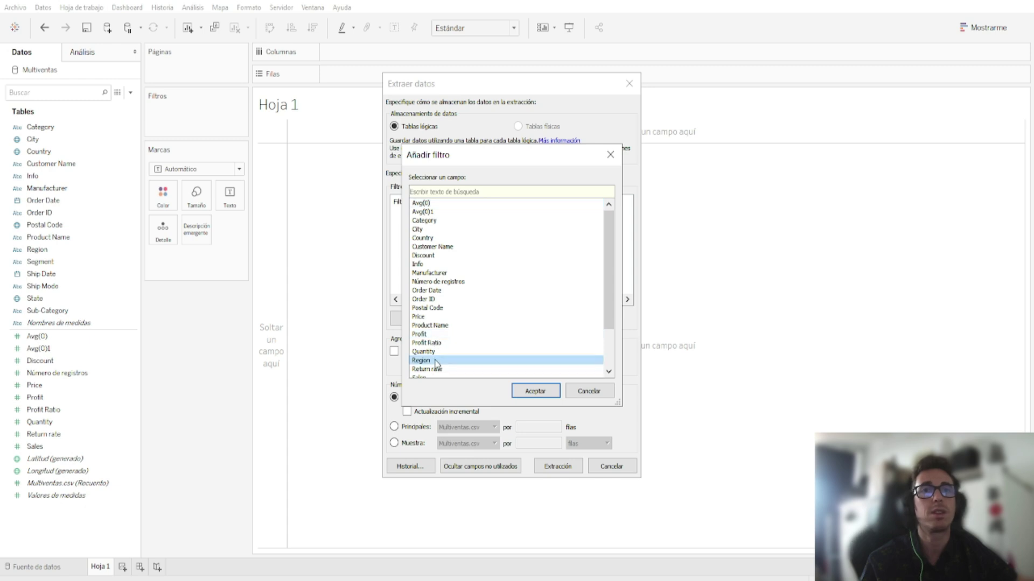
pyautogui.click(535, 392)
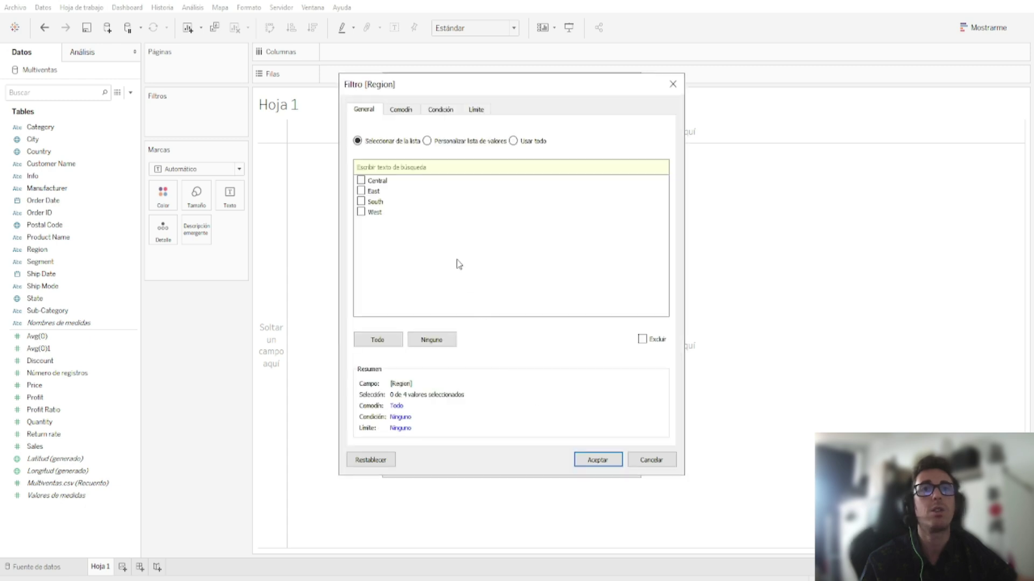
pyautogui.click(361, 203)
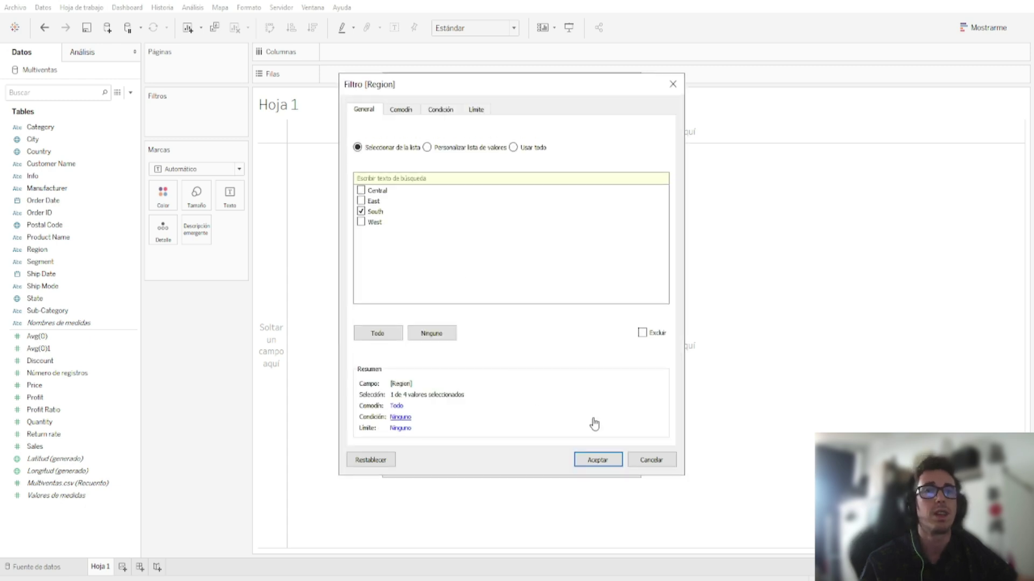
pyautogui.click(608, 460)
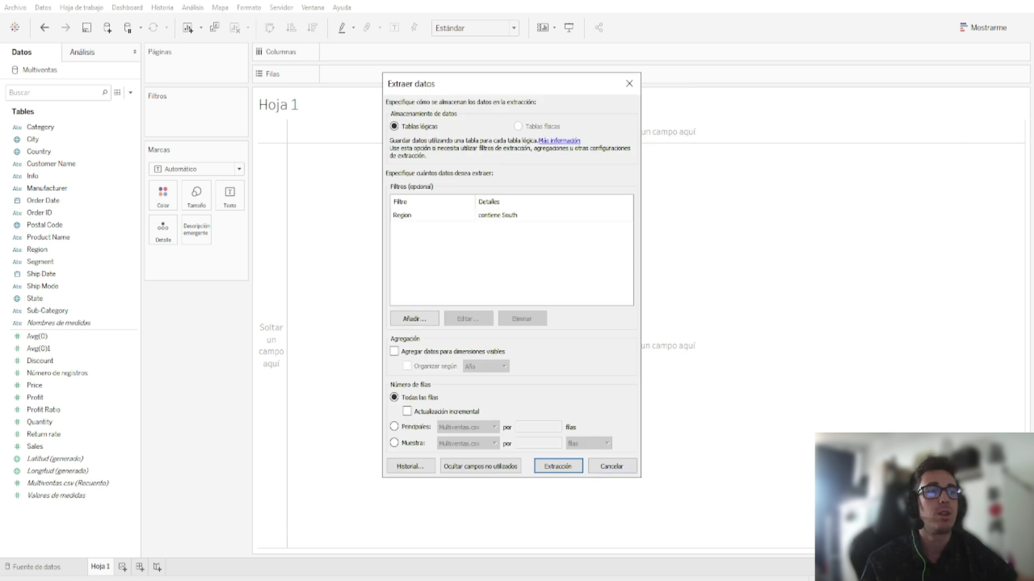
pyautogui.click(558, 466)
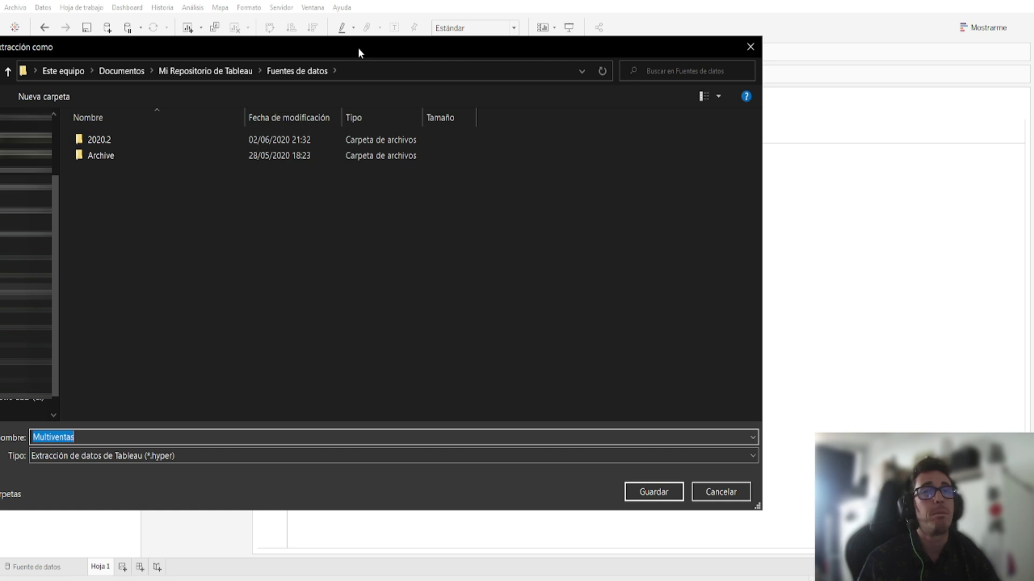
pyautogui.press('Return')
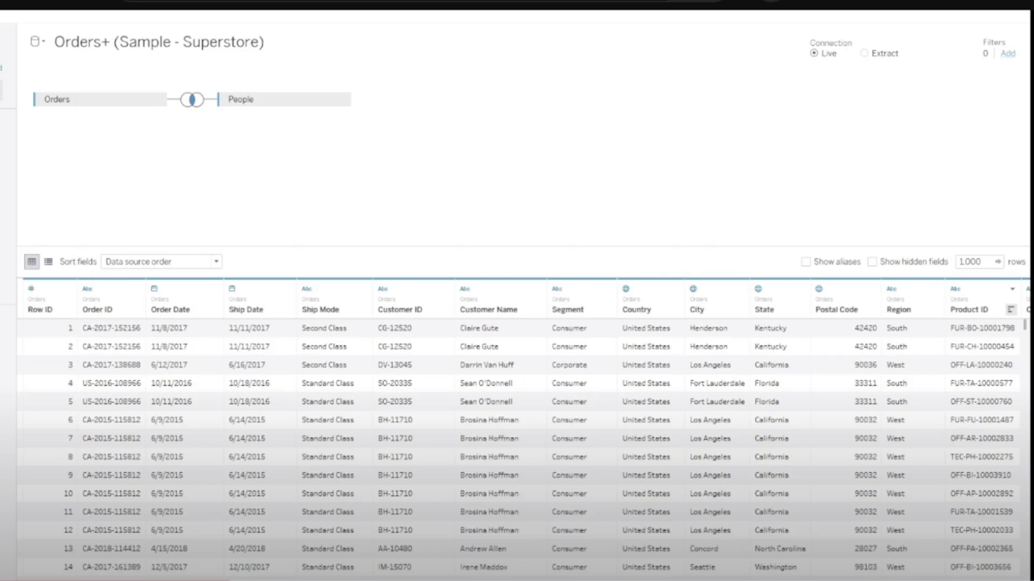
# Open the data source filters of Orders+ (Sample - Superstore) to add a filter.
pyautogui.click(1008, 53)
pyautogui.moveTo(430, 255); pyautogui.dragTo(517, 84)
pyautogui.click(395, 176)
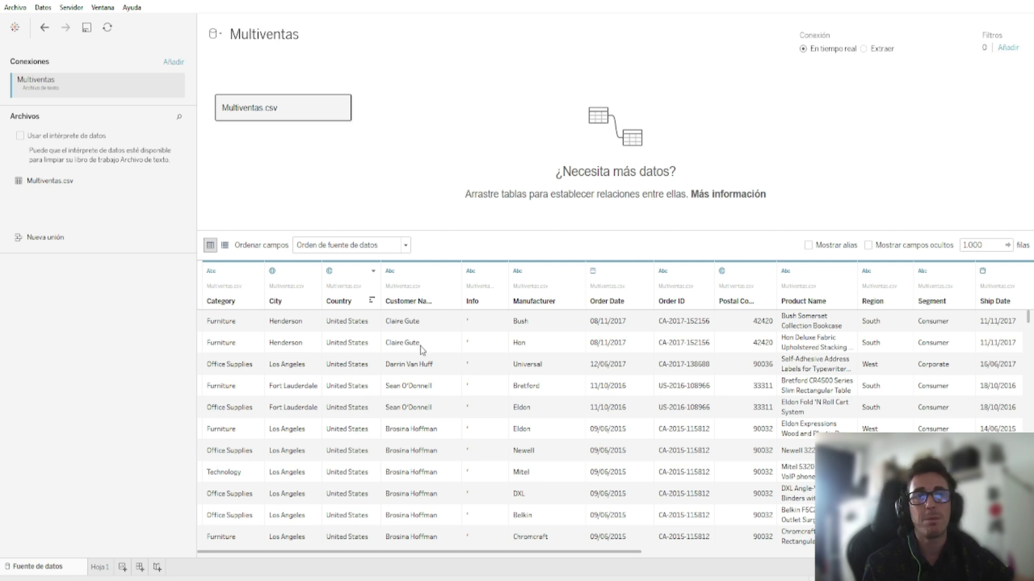
# Add a data source filter to Multiventas that keeps only the Furniture values of Category.
pyautogui.click(1007, 49)
pyautogui.click(420, 317)
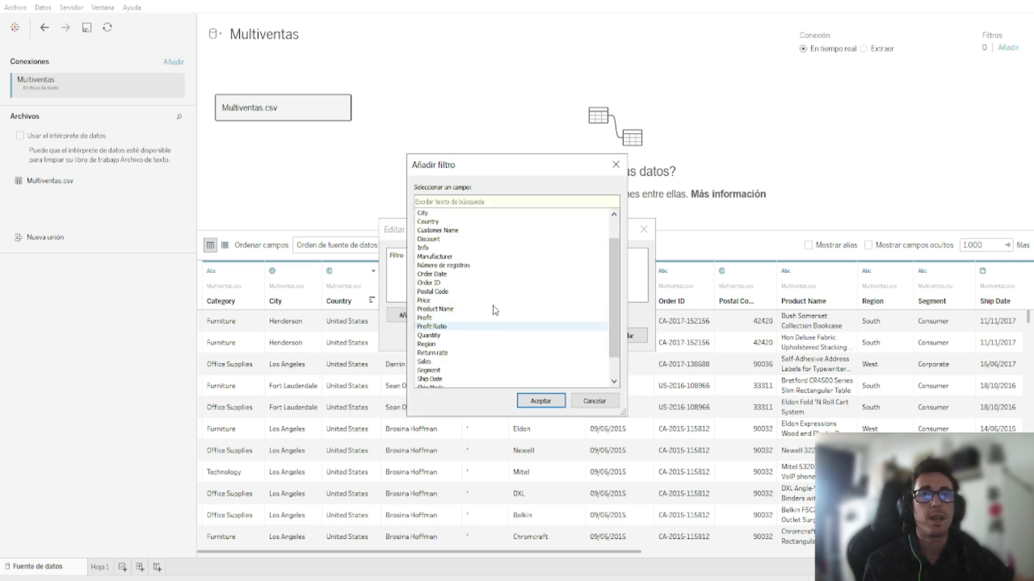
pyautogui.click(453, 231)
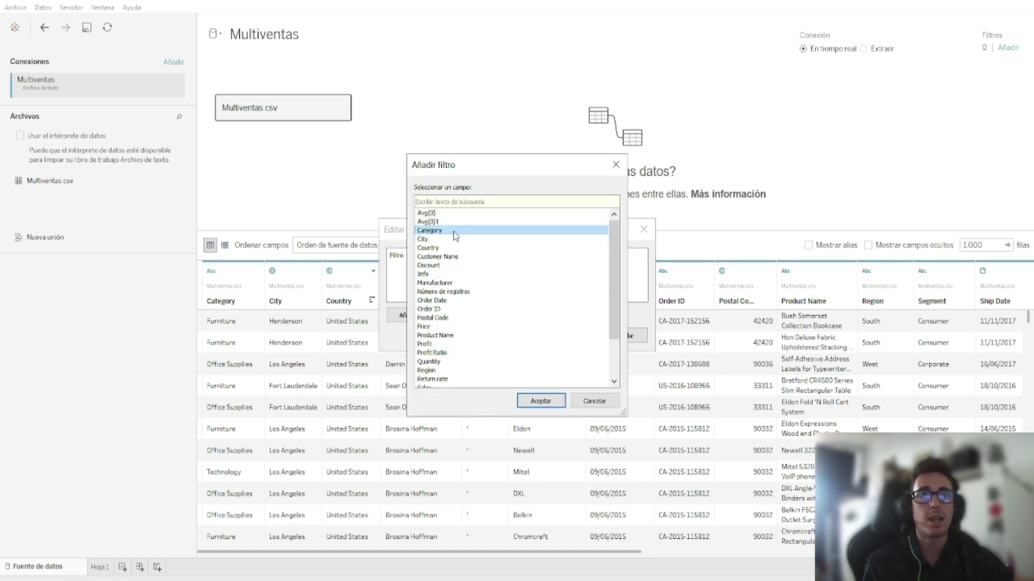
pyautogui.click(540, 401)
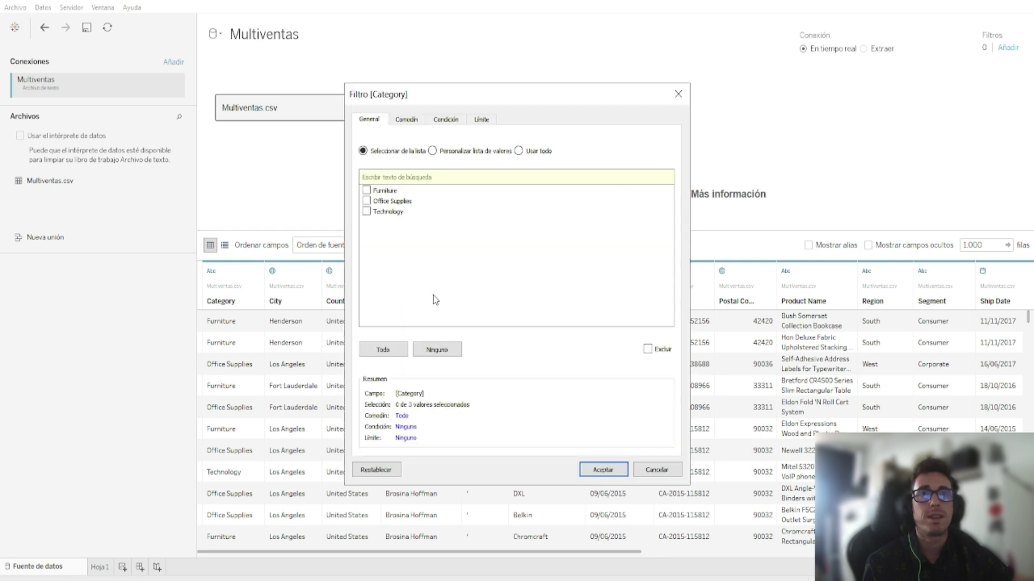
pyautogui.click(367, 192)
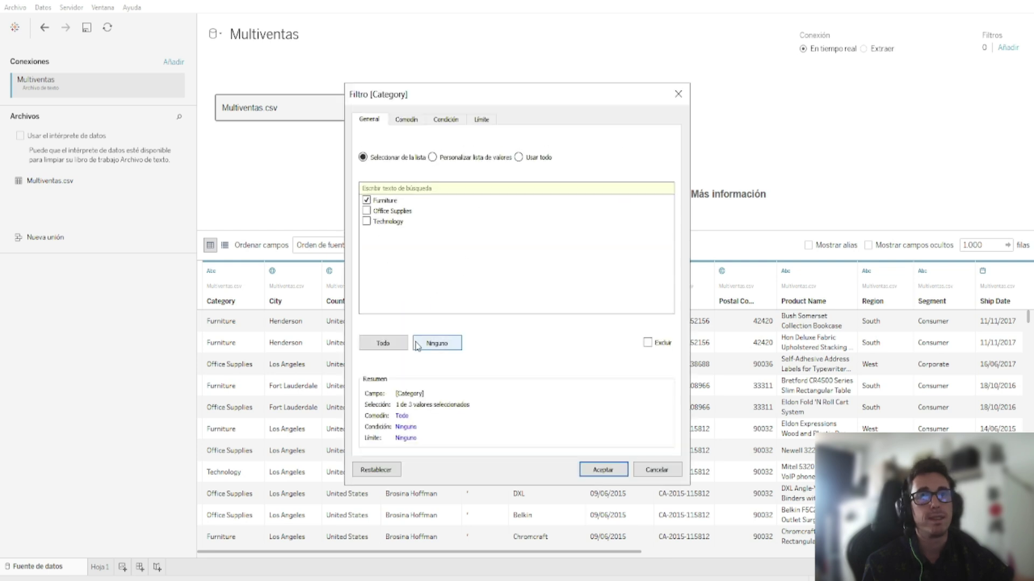
pyautogui.click(603, 470)
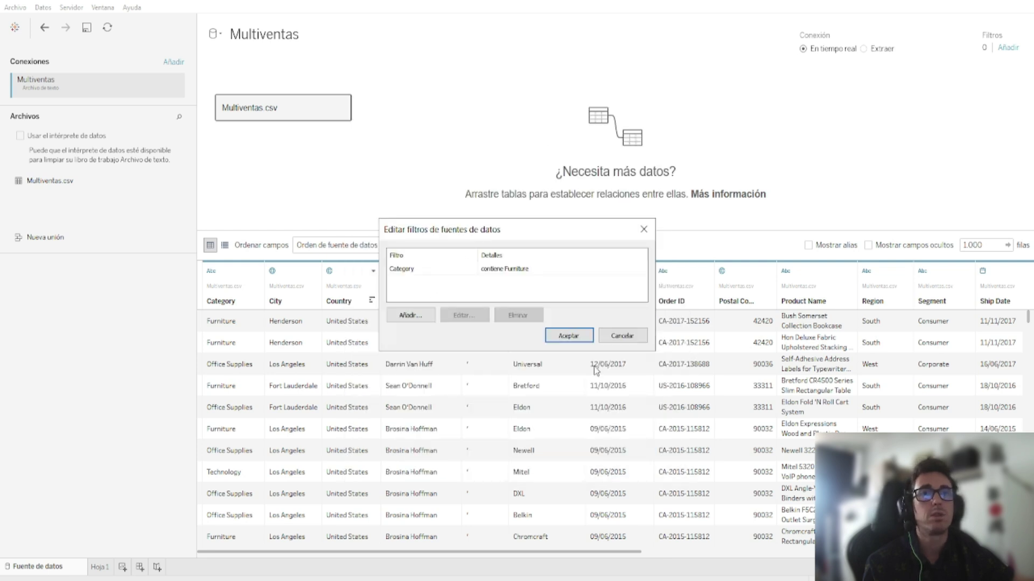
pyautogui.click(569, 336)
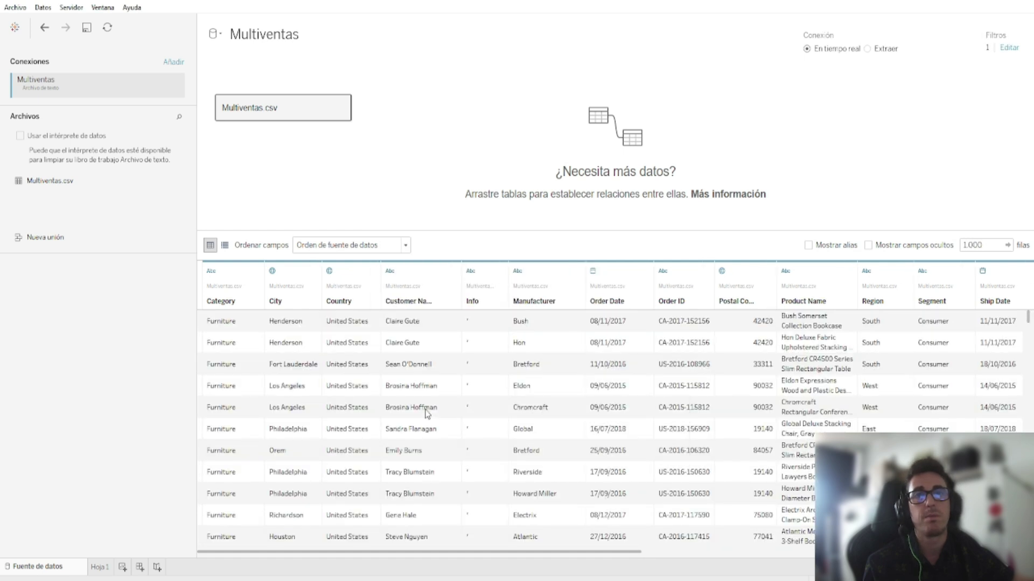
# Place the Category field as text on the Hoja 1 worksheet.
pyautogui.click(99, 567)
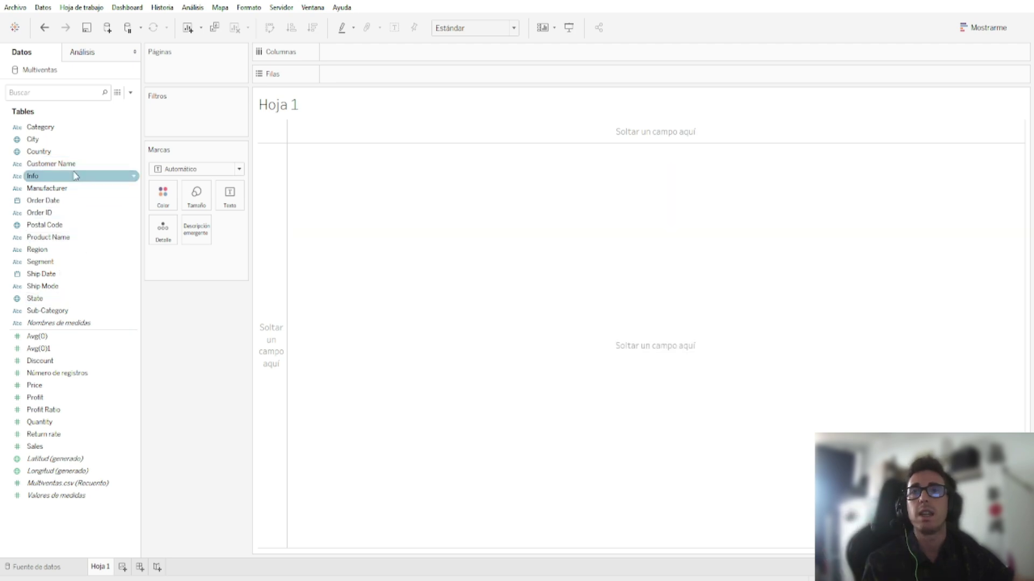
pyautogui.moveTo(48, 127); pyautogui.dragTo(230, 200)
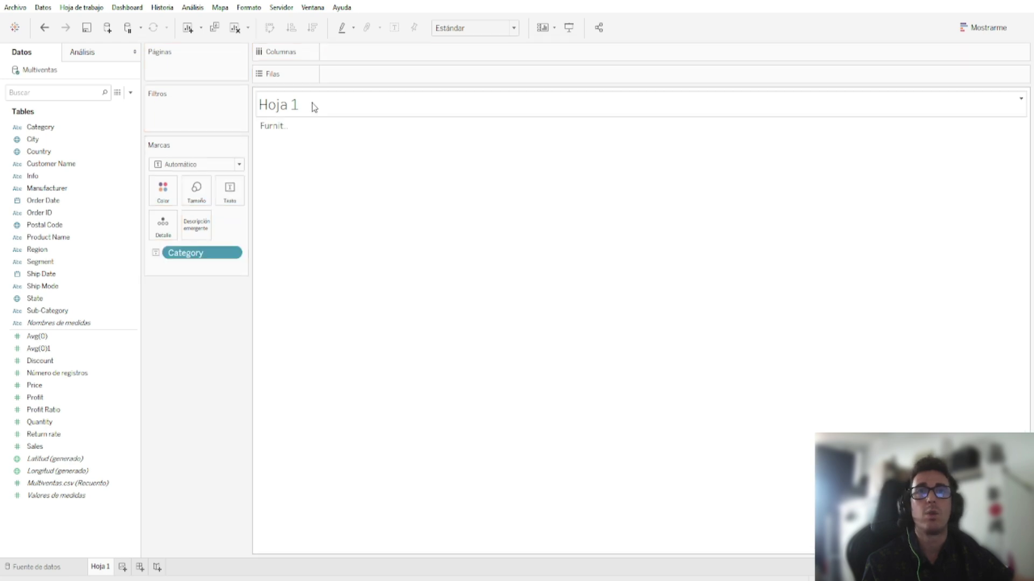
pyautogui.moveTo(290, 129)
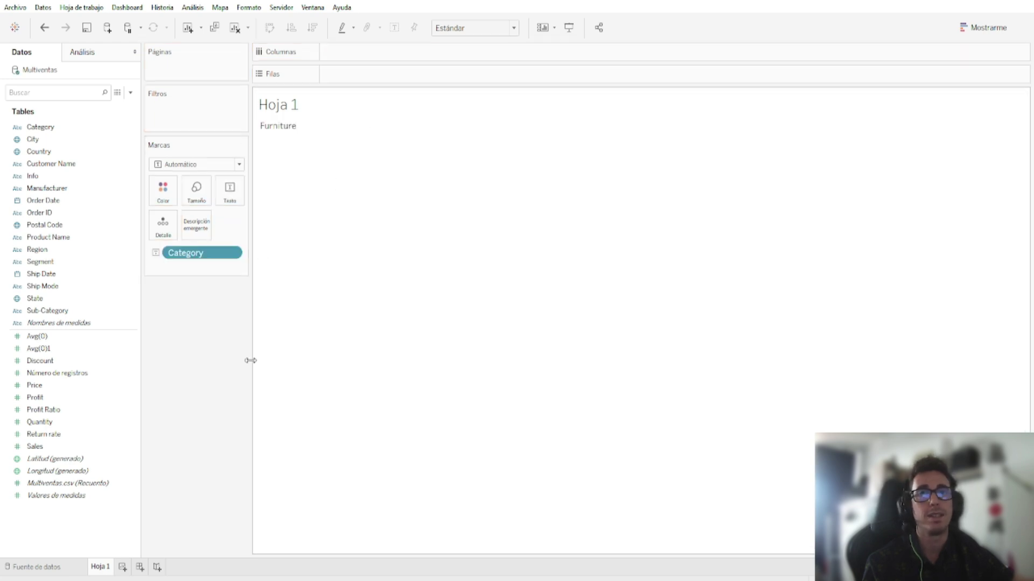
# Take the Category field off the text marks and place it on Columns instead.
pyautogui.moveTo(201, 253); pyautogui.dragTo(81, 237)
pyautogui.click(57, 127)
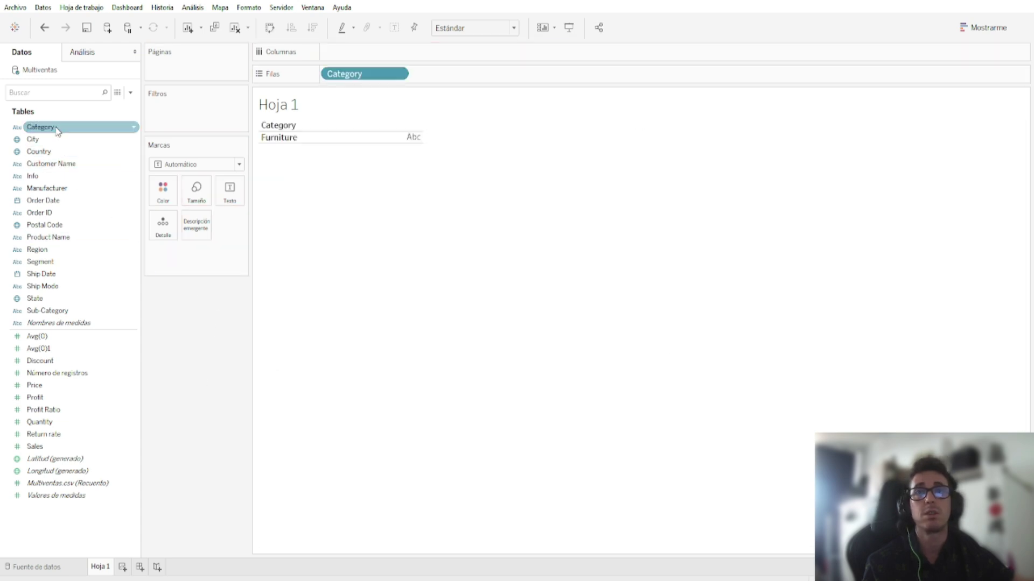
pyautogui.hotkey('ctrl', 'z')
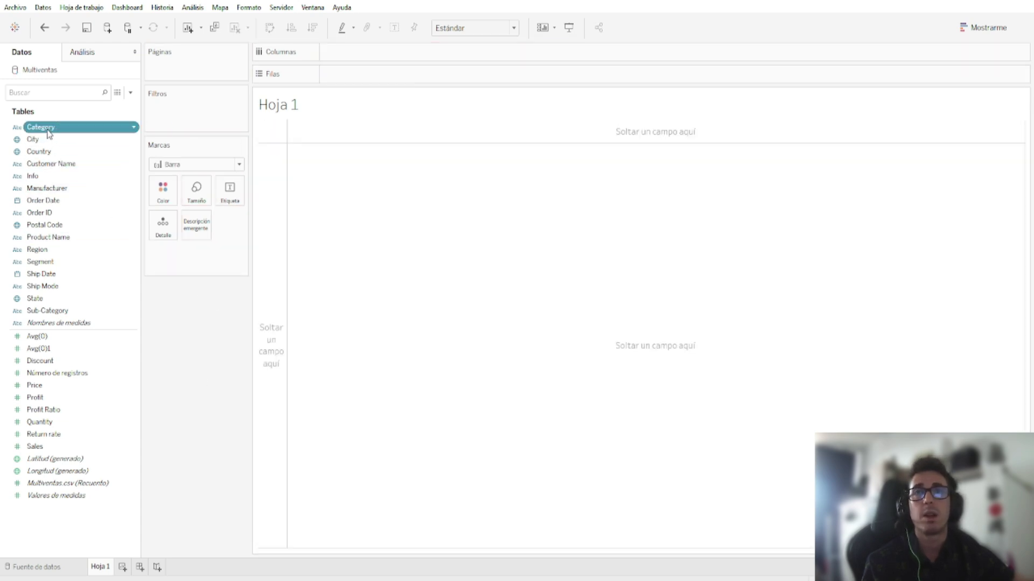
pyautogui.moveTo(49, 135); pyautogui.dragTo(366, 53)
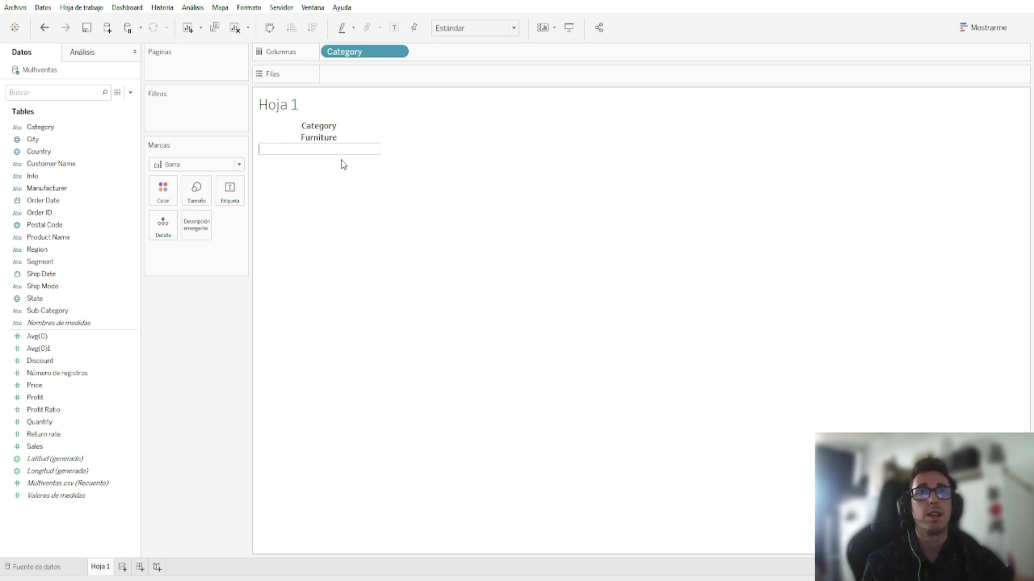
# Delete the Category filter from the Multiventas data source and return to Hoja 1.
pyautogui.click(40, 568)
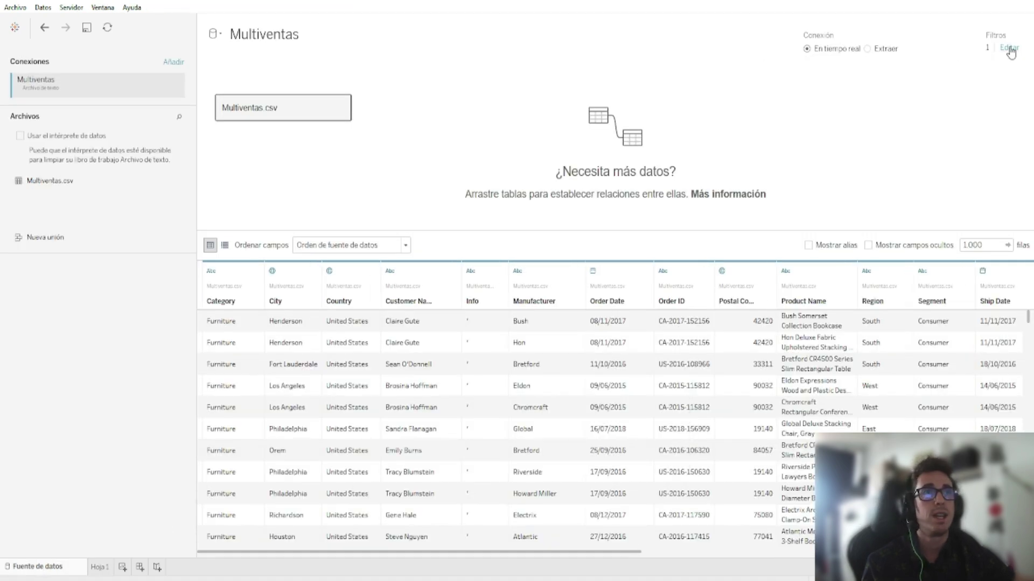
pyautogui.click(1009, 49)
pyautogui.click(447, 275)
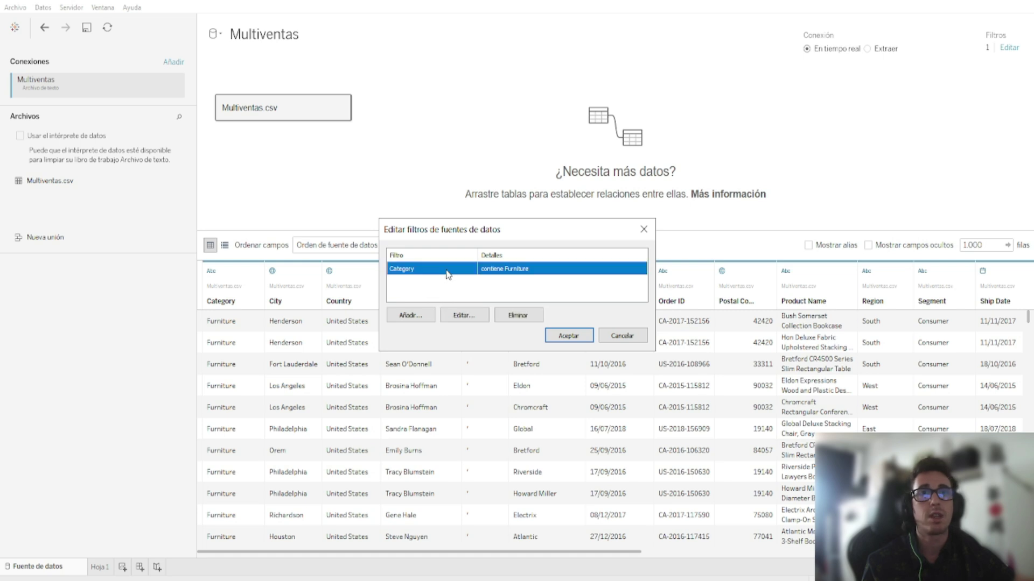
pyautogui.click(522, 317)
pyautogui.click(568, 335)
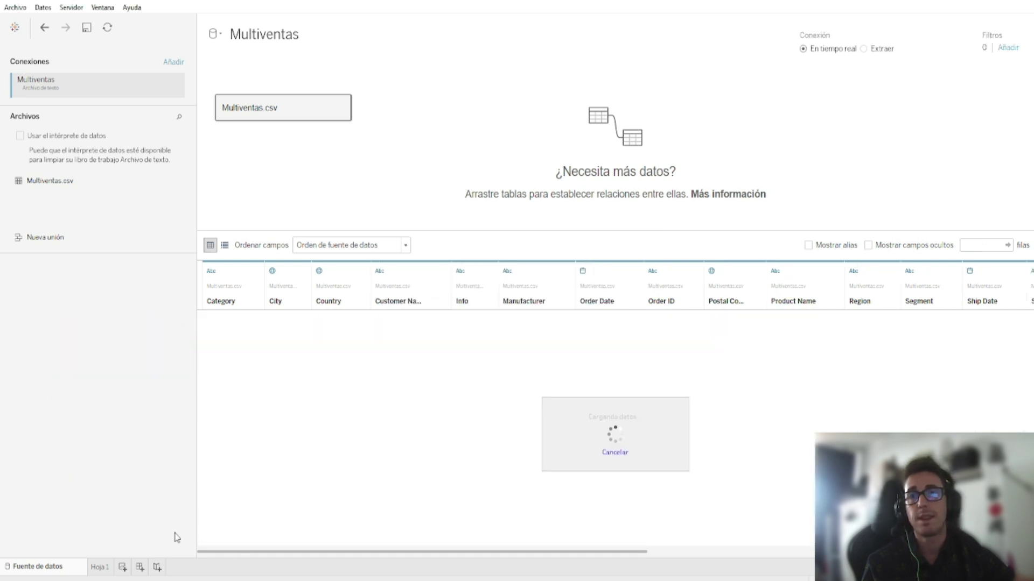
pyautogui.click(99, 569)
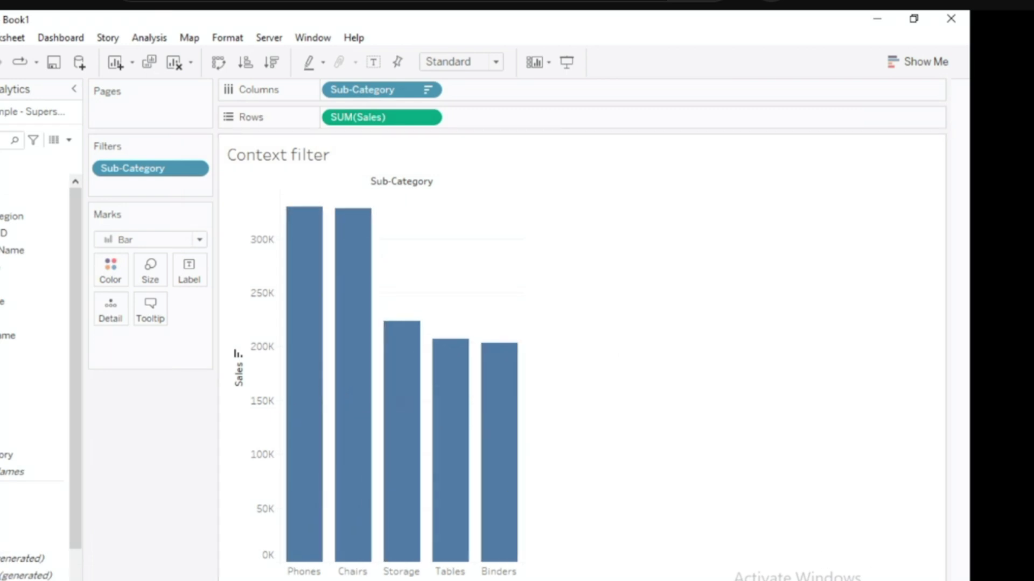
# Add a Category filter to the Context filter sheet with all categories selected.
pyautogui.moveTo(27, 183); pyautogui.dragTo(116, 192)
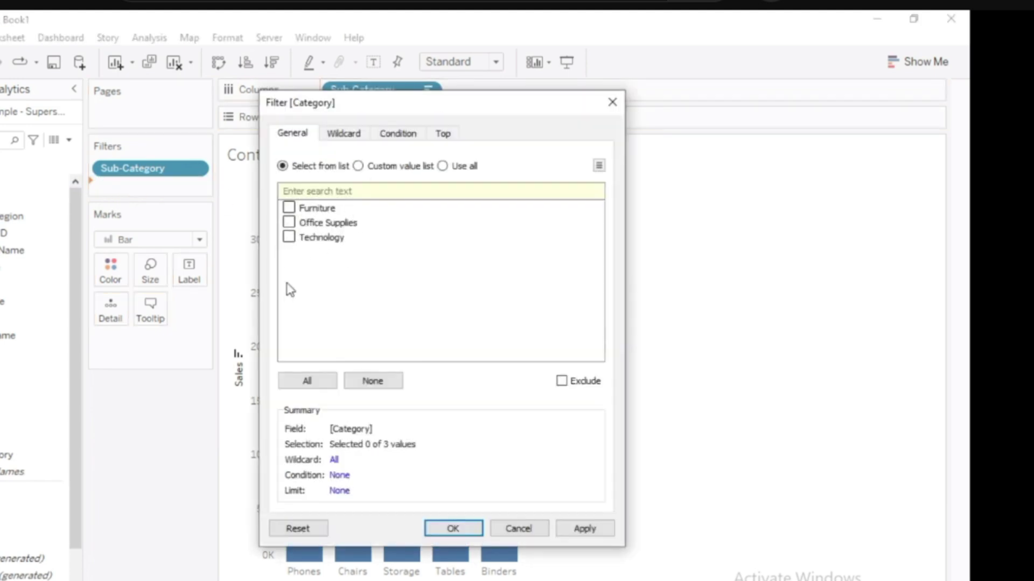
pyautogui.click(305, 382)
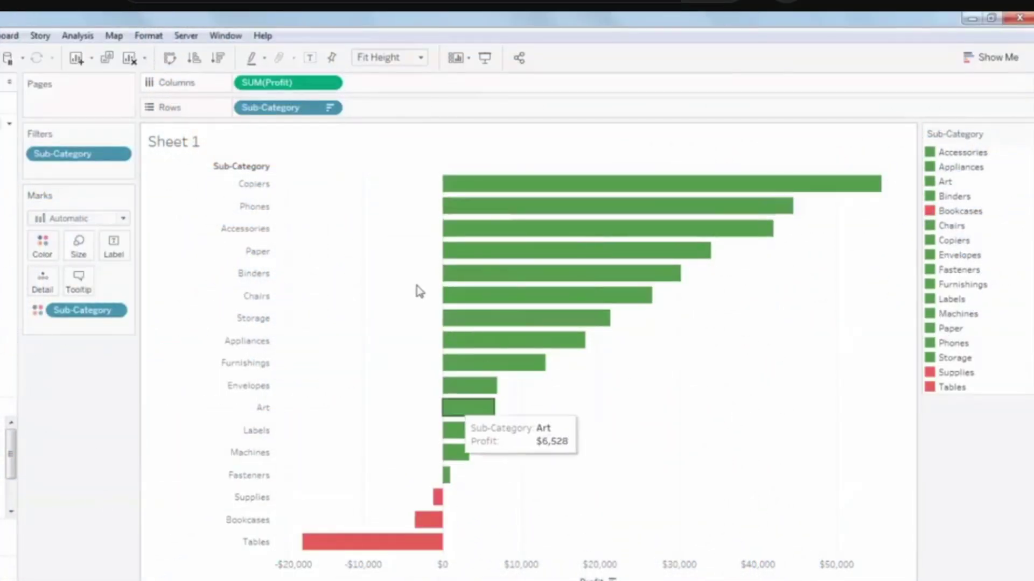
# Open a range-of-values filter for SUM(Profit) on Sheet 1 and select its minimum and maximum for editing.
pyautogui.rightClick(330, 85)
pyautogui.click(350, 92)
pyautogui.moveTo(411, 108); pyautogui.dragTo(687, 65)
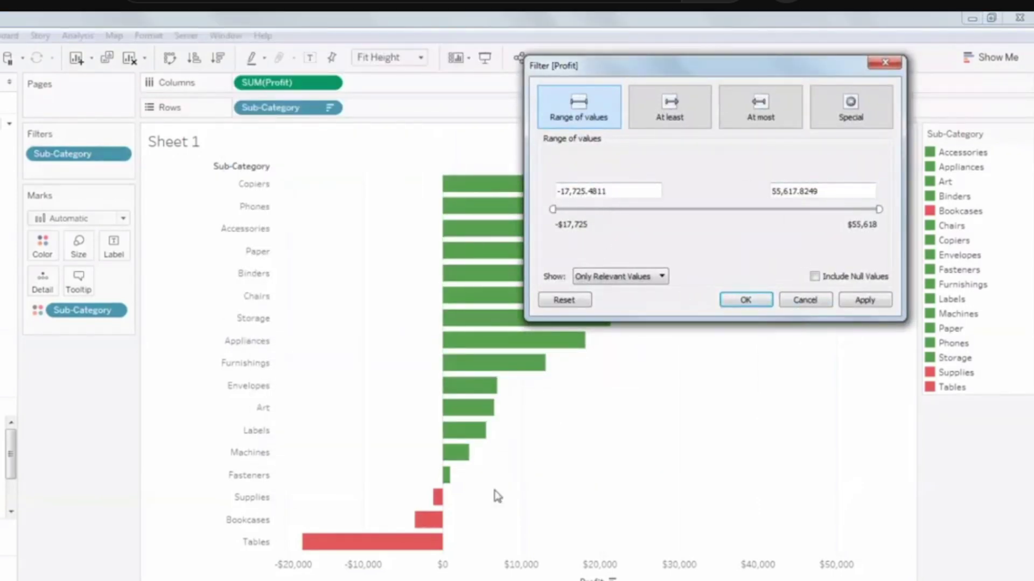
pyautogui.doubleClick(640, 192)
pyautogui.doubleClick(861, 192)
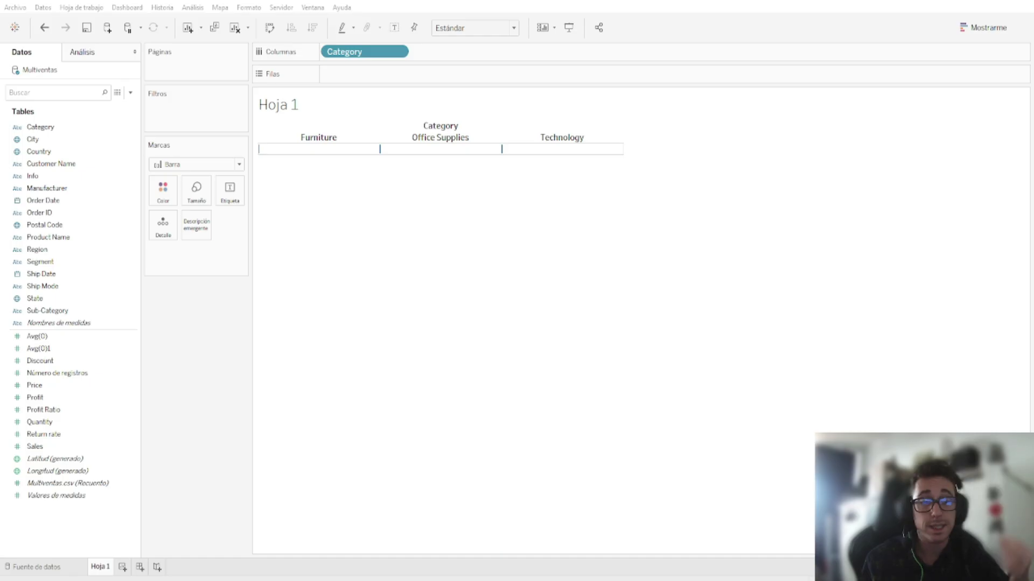